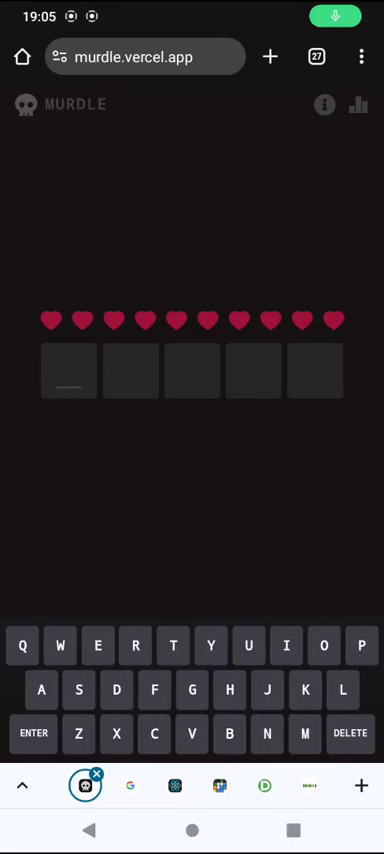
- Submit SLEET as the opening guess
{"action": "left_click", "coordinate": [79, 690]}
{"action": "left_click", "coordinate": [343, 690]}
{"action": "left_click", "coordinate": [98, 646]}
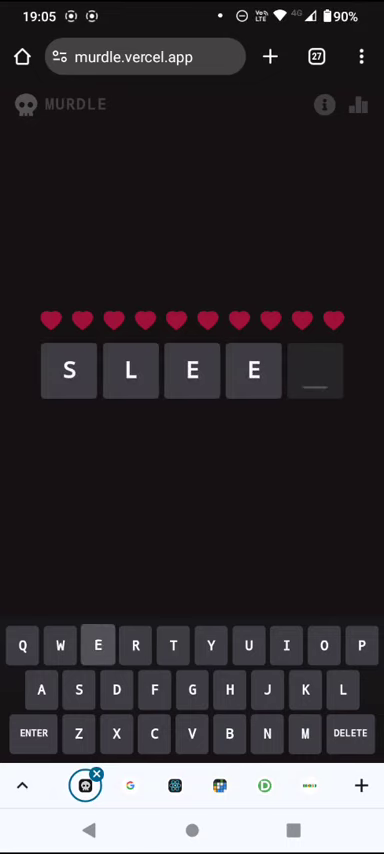
{"action": "left_click", "coordinate": [173, 646]}
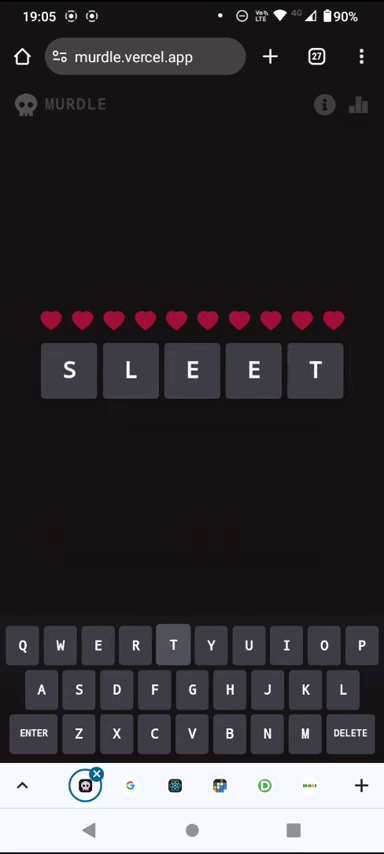
{"action": "left_click", "coordinate": [34, 733]}
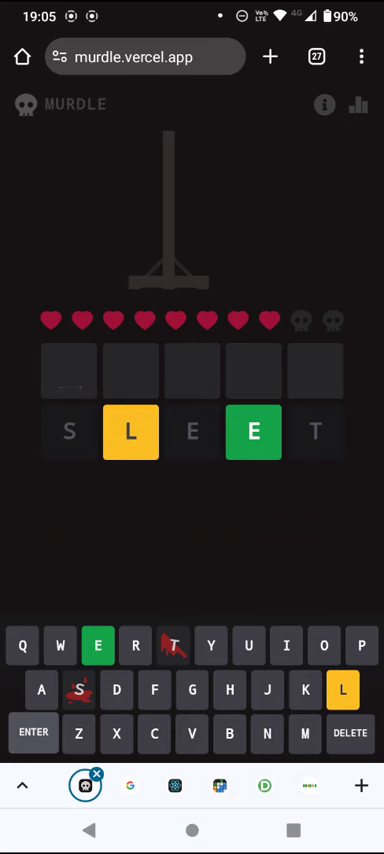
- Submit LINER as the second guess
{"action": "left_click", "coordinate": [342, 690]}
{"action": "left_click", "coordinate": [286, 645]}
{"action": "left_click", "coordinate": [267, 733]}
{"action": "left_click", "coordinate": [98, 645]}
{"action": "left_click", "coordinate": [135, 645]}
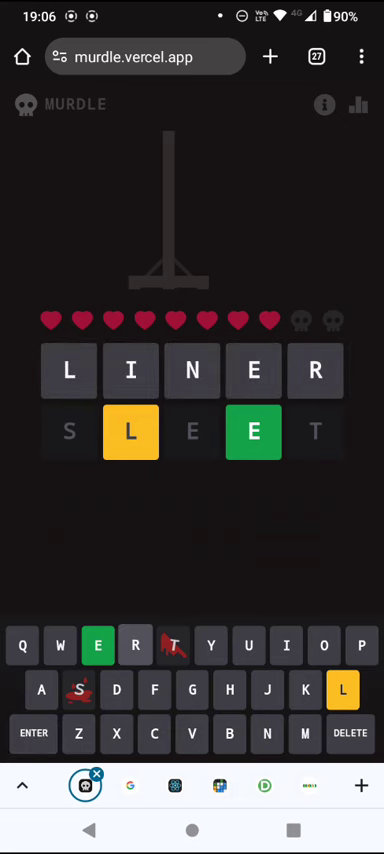
{"action": "left_click", "coordinate": [34, 733]}
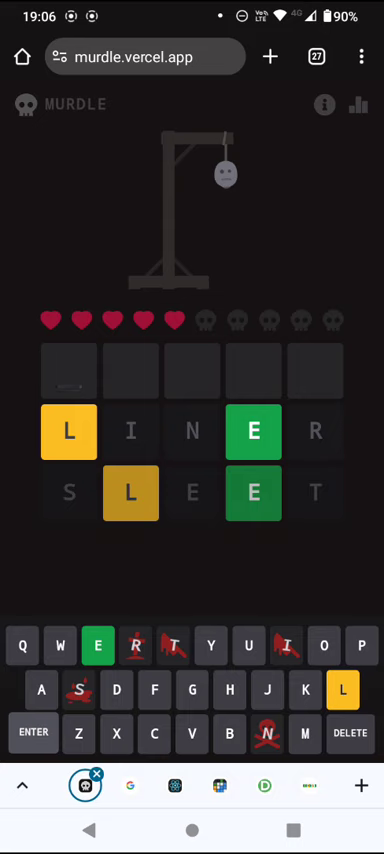
- Submit PALED as the third guess, revealing D is in the word
{"action": "left_click", "coordinate": [362, 646]}
{"action": "left_click", "coordinate": [41, 690]}
{"action": "left_click", "coordinate": [343, 690]}
{"action": "left_click", "coordinate": [98, 646]}
{"action": "left_click", "coordinate": [116, 690]}
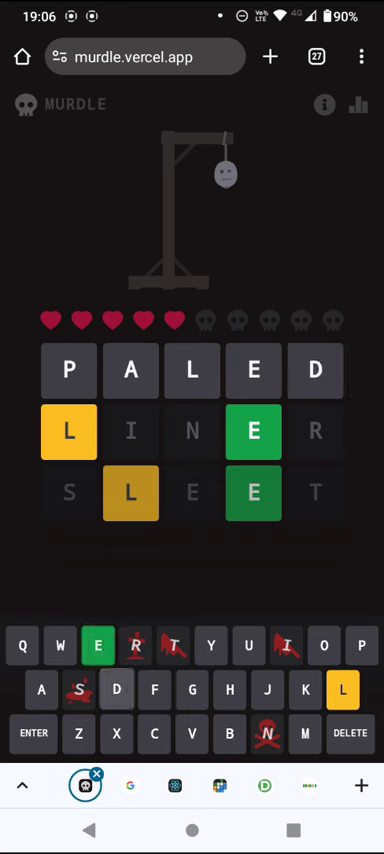
{"action": "left_click", "coordinate": [34, 733]}
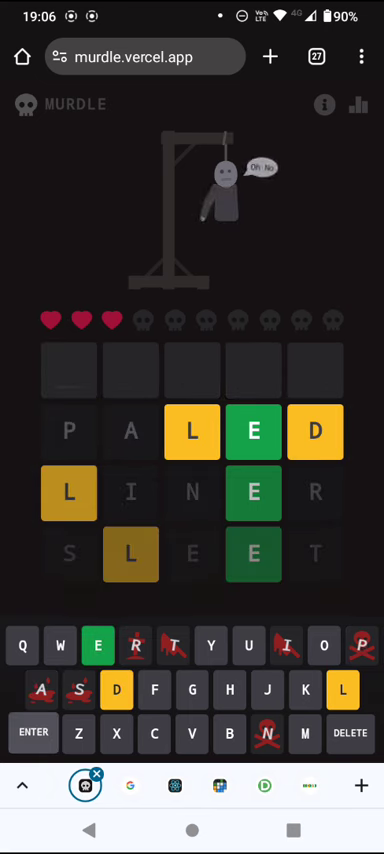
- Submit MODEL as the fourth guess
{"action": "left_click", "coordinate": [305, 733]}
{"action": "left_click", "coordinate": [324, 646]}
{"action": "left_click", "coordinate": [116, 690]}
{"action": "left_click", "coordinate": [98, 646]}
{"action": "left_click", "coordinate": [343, 690]}
{"action": "left_click", "coordinate": [34, 733]}
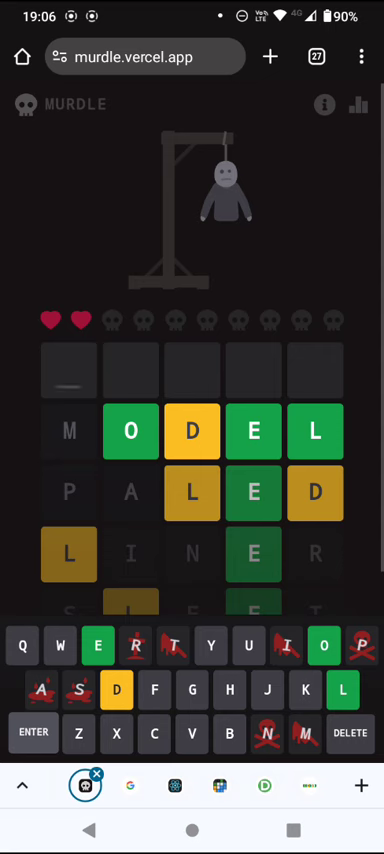
- Submit DOWEL as the fifth guess, solving the puzzle
{"action": "left_click", "coordinate": [116, 690]}
{"action": "left_click", "coordinate": [324, 646]}
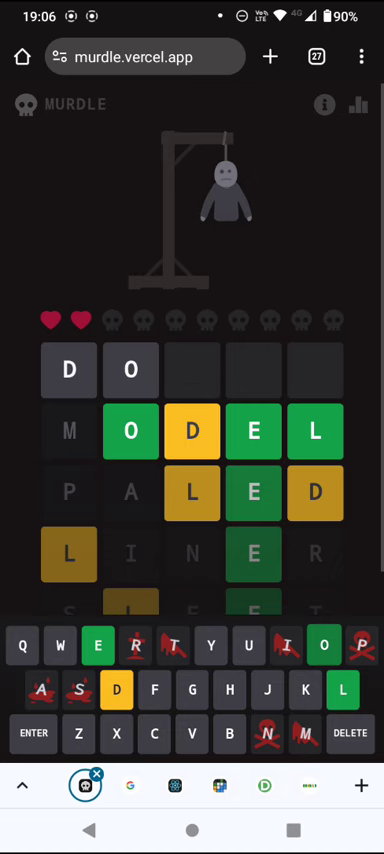
{"action": "left_click", "coordinate": [60, 646]}
{"action": "left_click", "coordinate": [98, 646]}
{"action": "left_click", "coordinate": [343, 689]}
{"action": "left_click", "coordinate": [34, 732]}
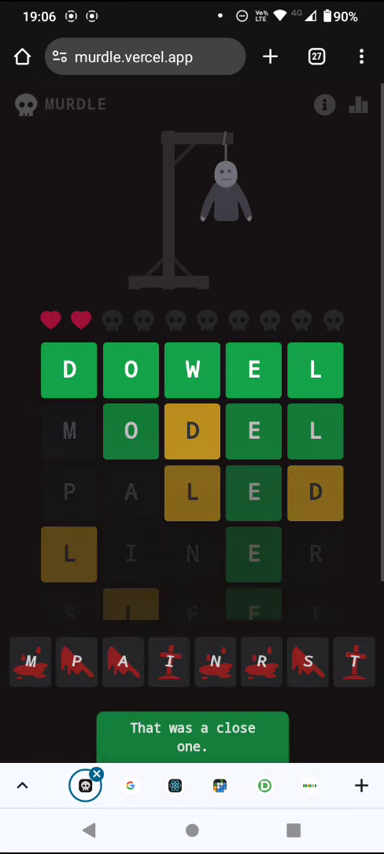